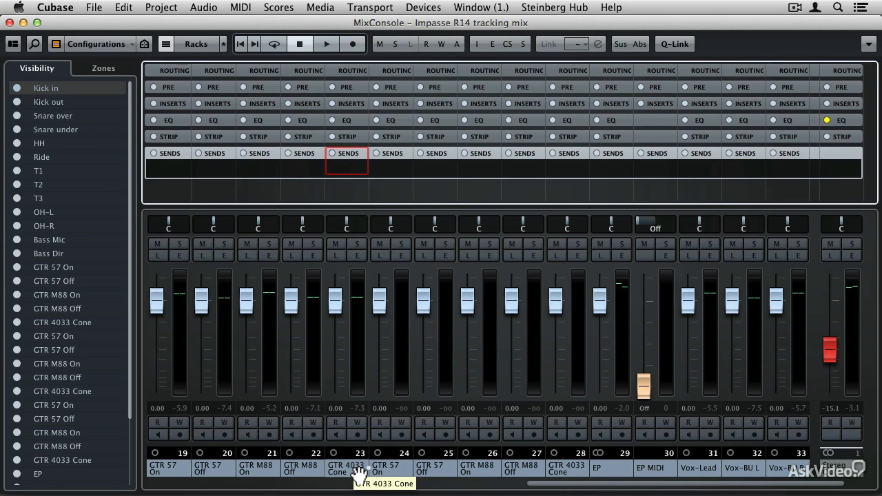
Switch from the MixConsole to the Project window, show the Transport panel and look through all the tracks.
key("F3")
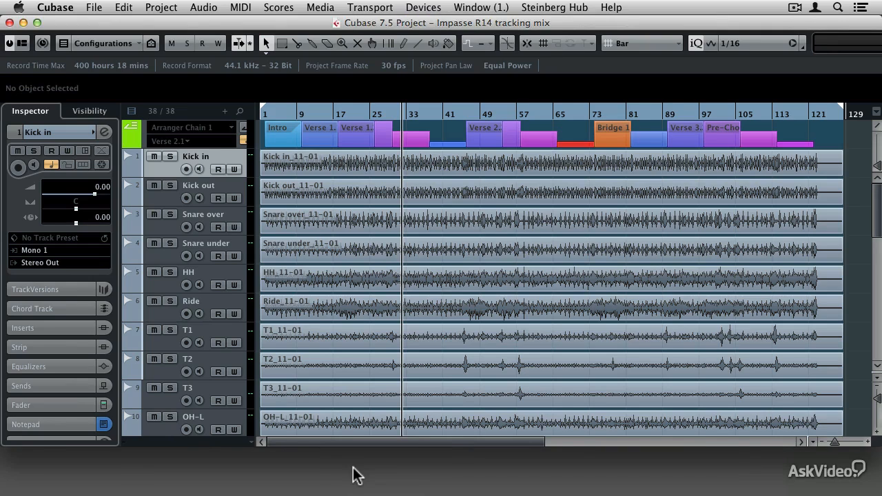
key("F2")
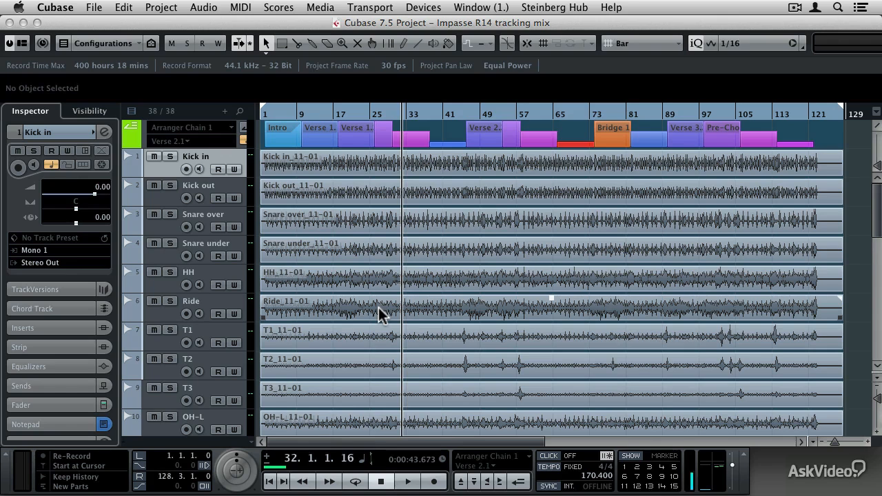
scroll(378, 307, "down", 5)
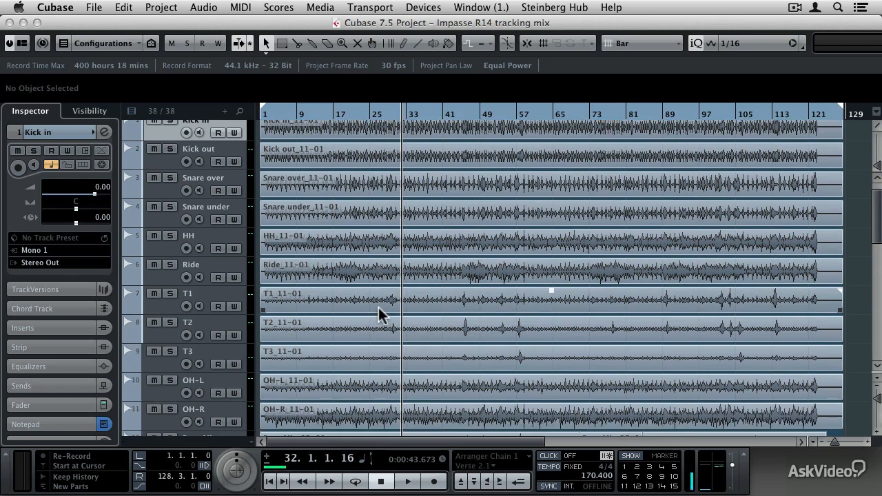
scroll(378, 314, "down", 6)
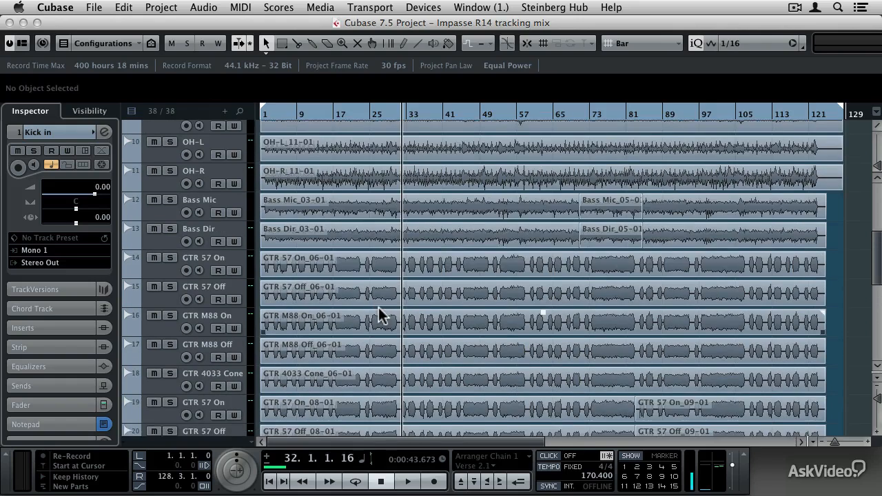
scroll(380, 314, "down", 5)
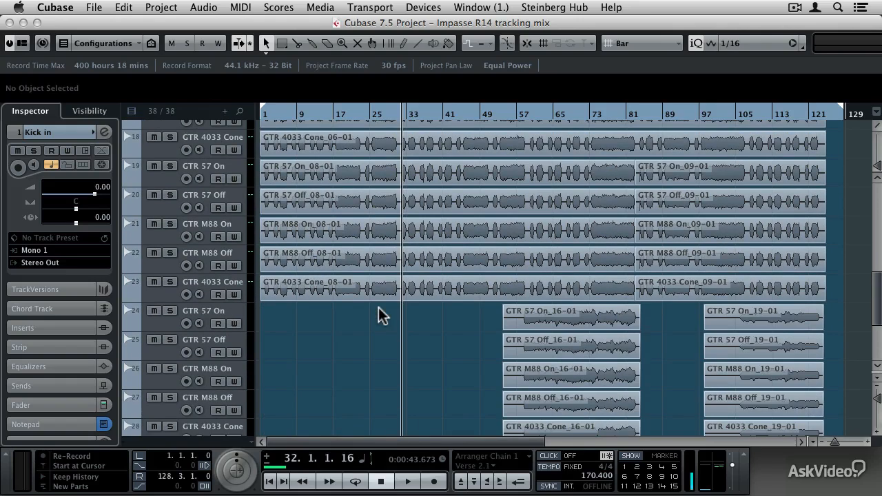
scroll(379, 315, "down", 7)
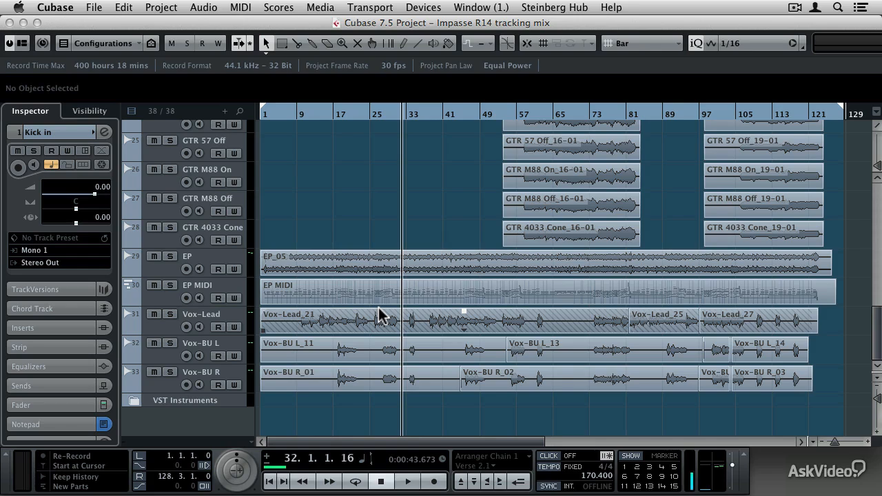
scroll(378, 311, "up", 15)
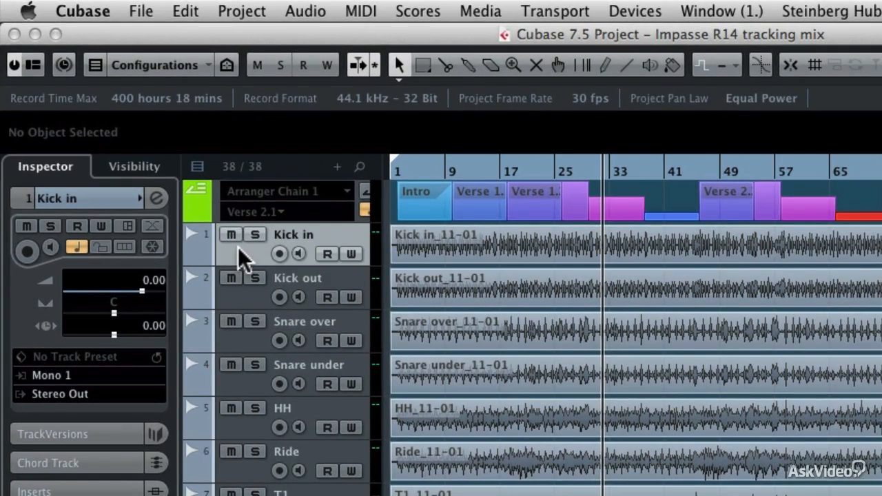
Assign the yellow Color 4 to the Kick in track and check its channel in the MixConsole.
left_click(64, 177)
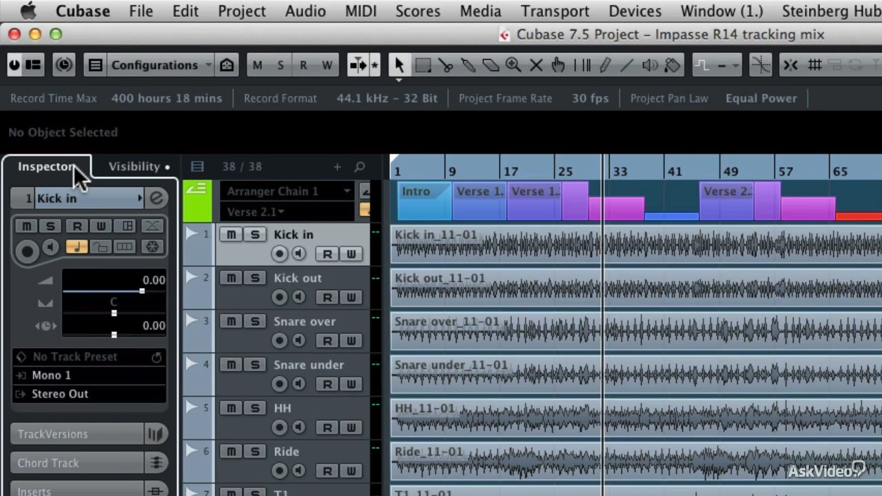
left_click(138, 195)
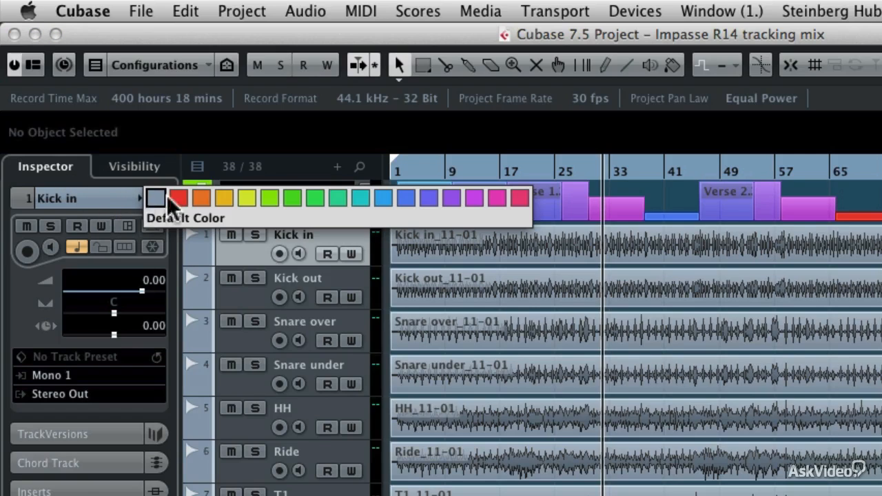
left_click(242, 198)
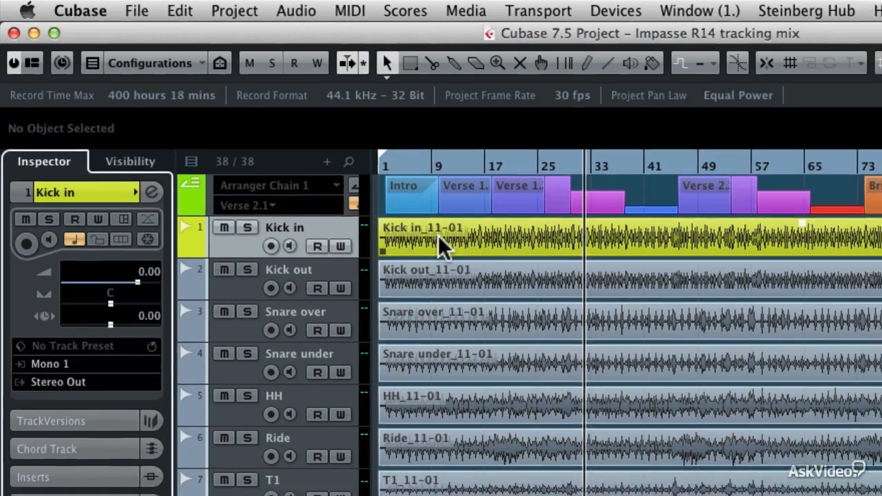
key("F3")
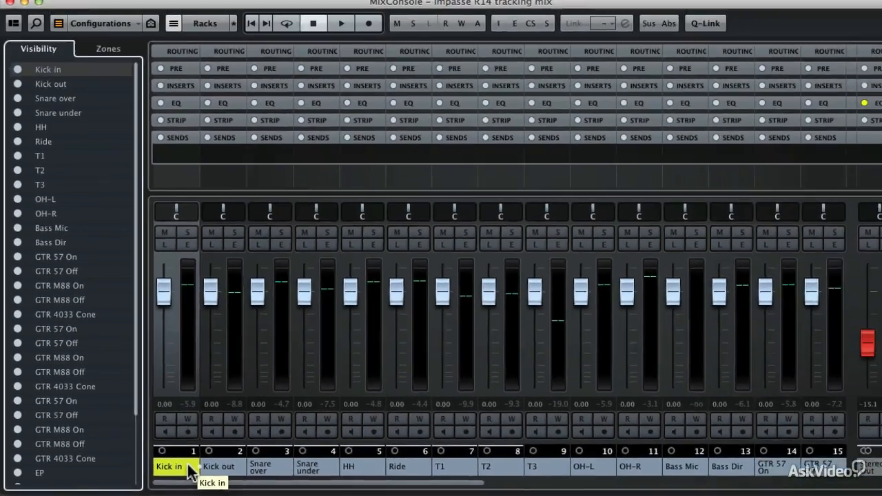
key("F3")
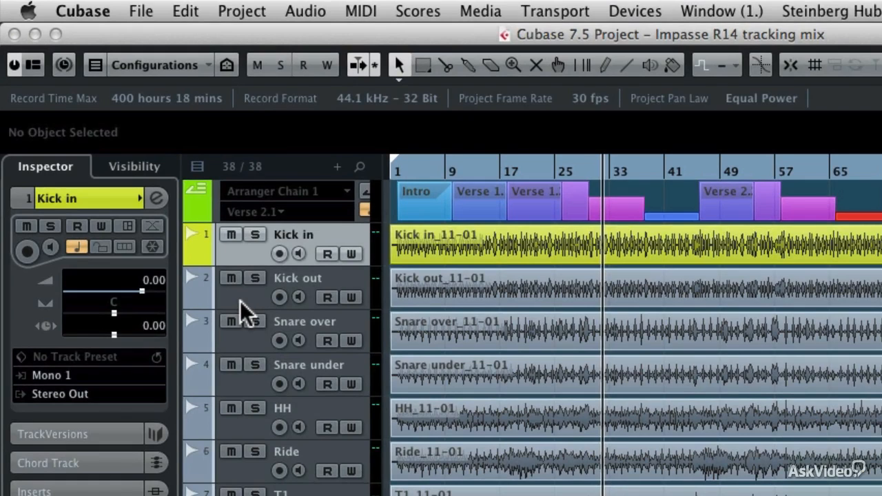
Assign the same yellow Color 4 to the Kick out and Snare over tracks in the Project window.
left_click(241, 303)
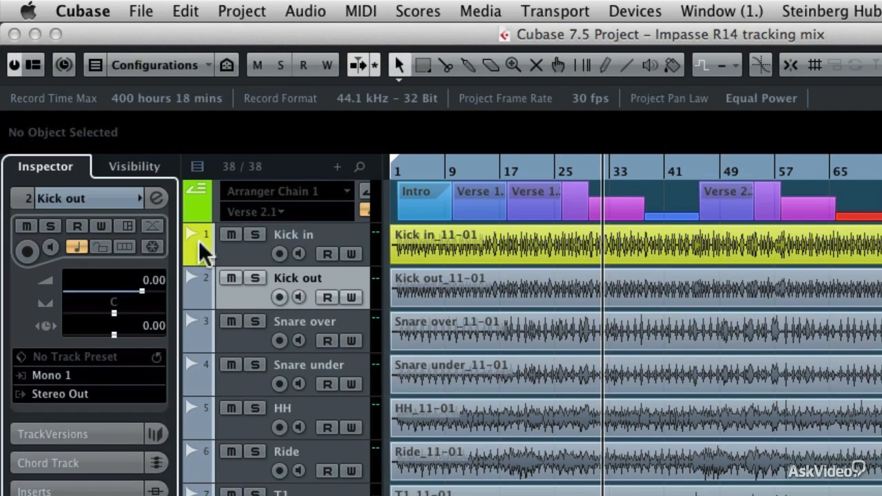
left_click(142, 199)
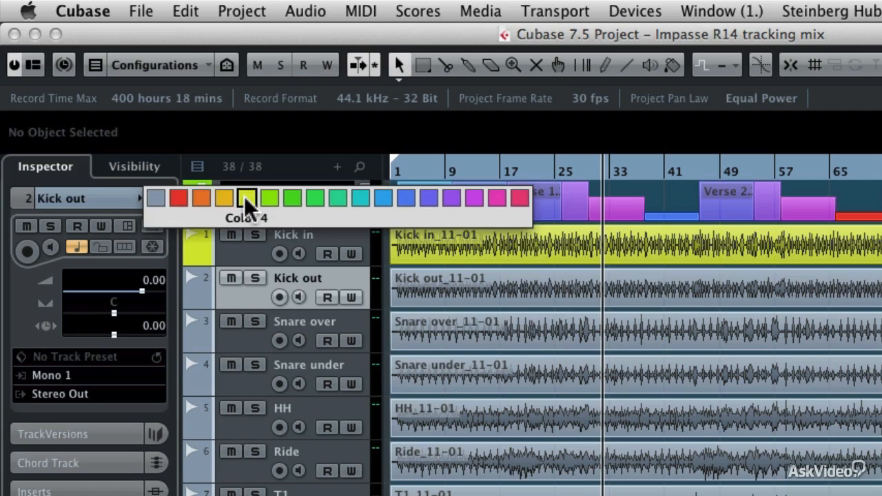
left_click(244, 197)
key("Down")
left_click(142, 198)
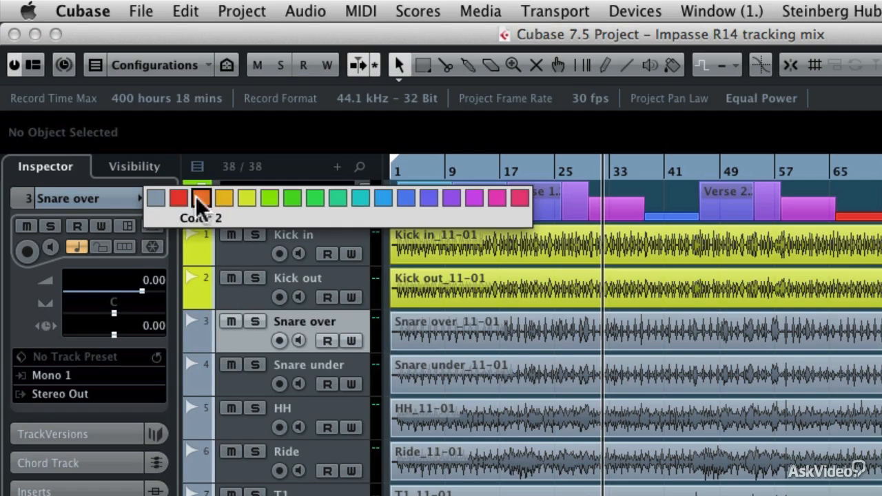
left_click(243, 197)
Select the Snare under track, then color the Snare under, HH, Ride and T1 channels yellow (Color 4) in the MixConsole.
key("Down")
key("Down")
key("Down")
key("Down")
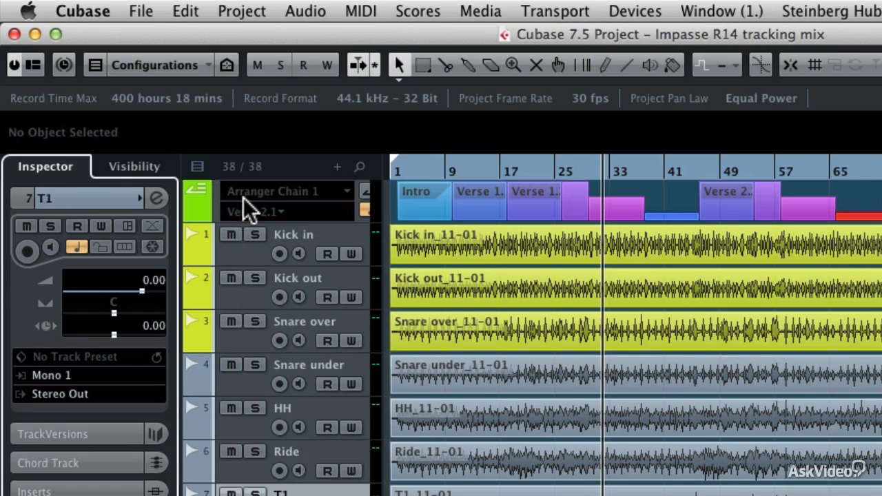
key("Up")
key("Up")
key("Up")
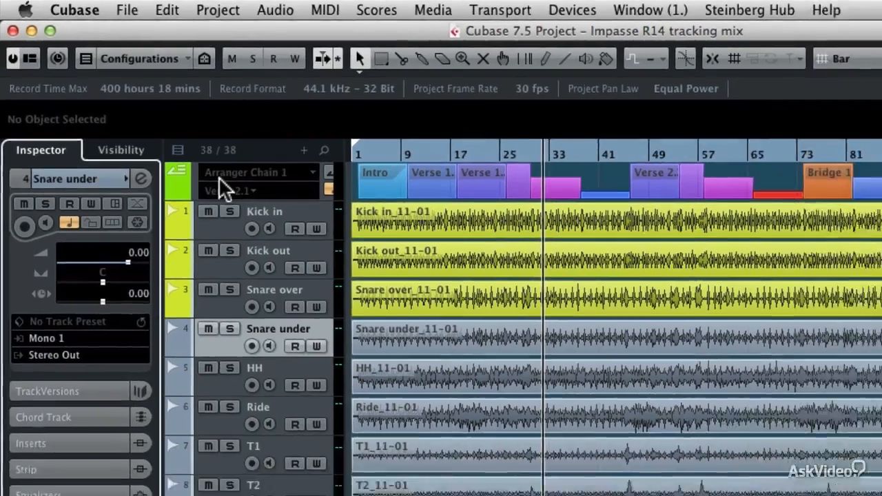
key("F3")
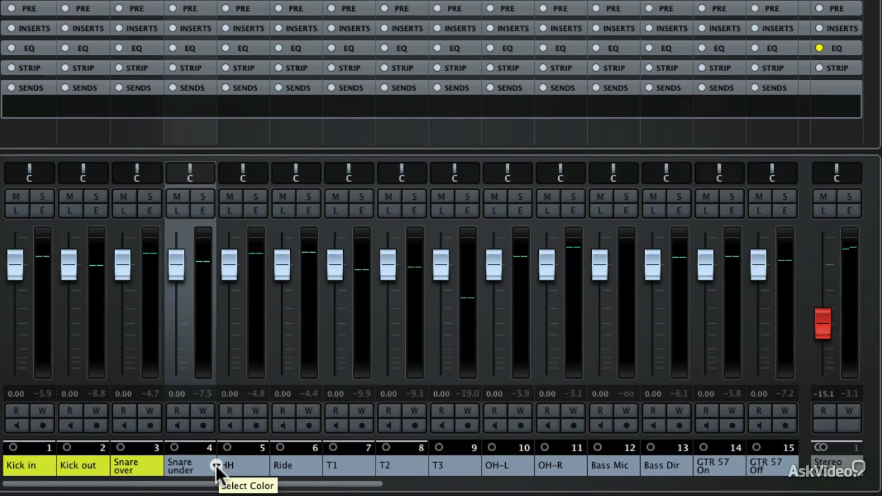
left_click(216, 467)
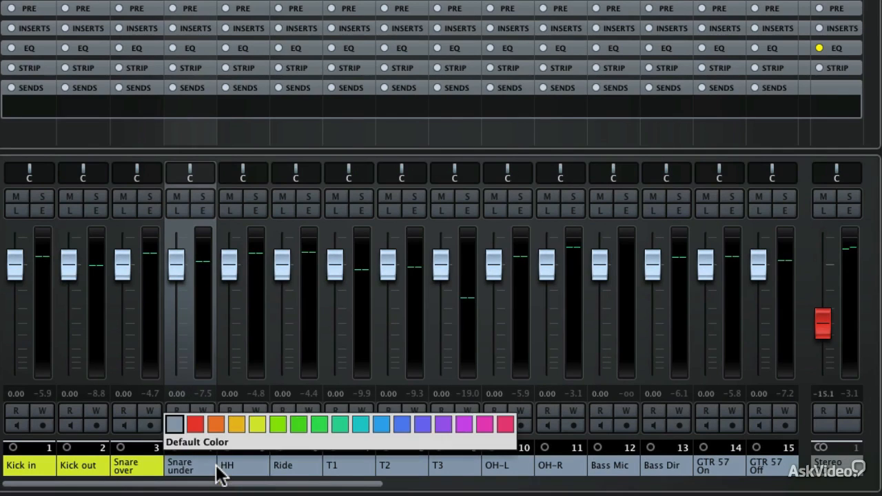
left_click(263, 426)
left_click(267, 463)
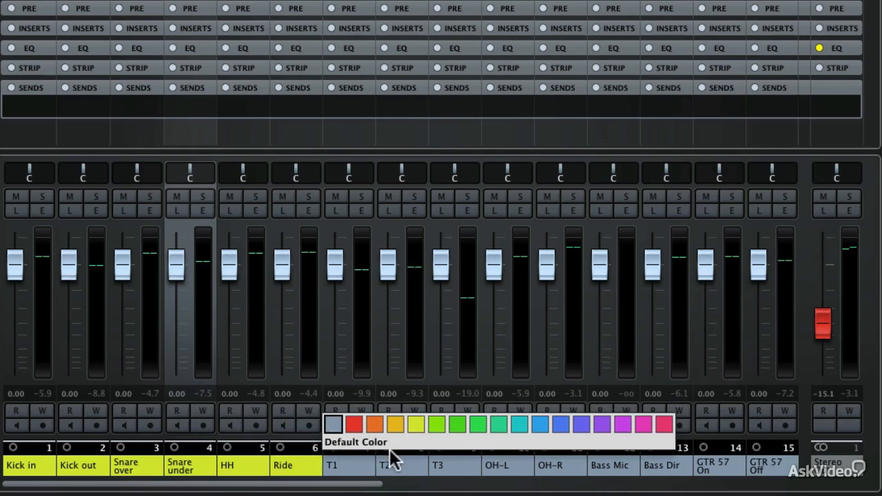
left_click(415, 424)
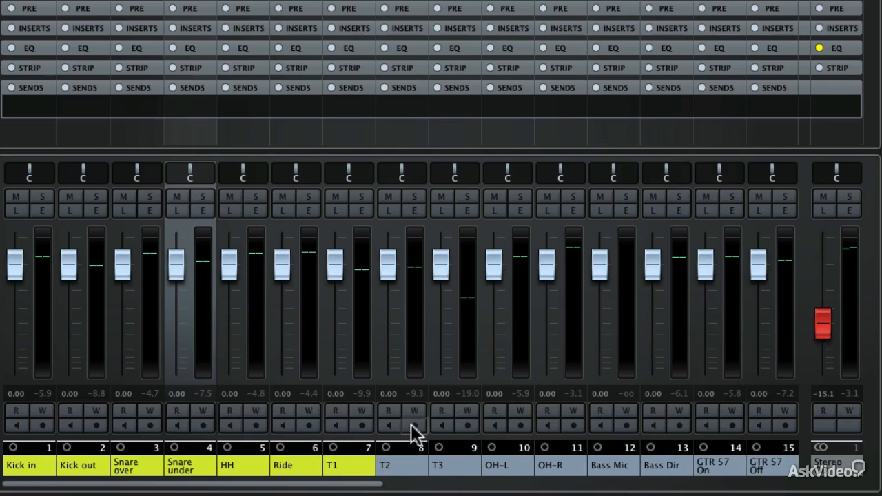
Color the T2, T3, OH-L and OH-R channels yellow (Color 4) and check the drum tracks in the Project window.
left_click(424, 469)
left_click(461, 427)
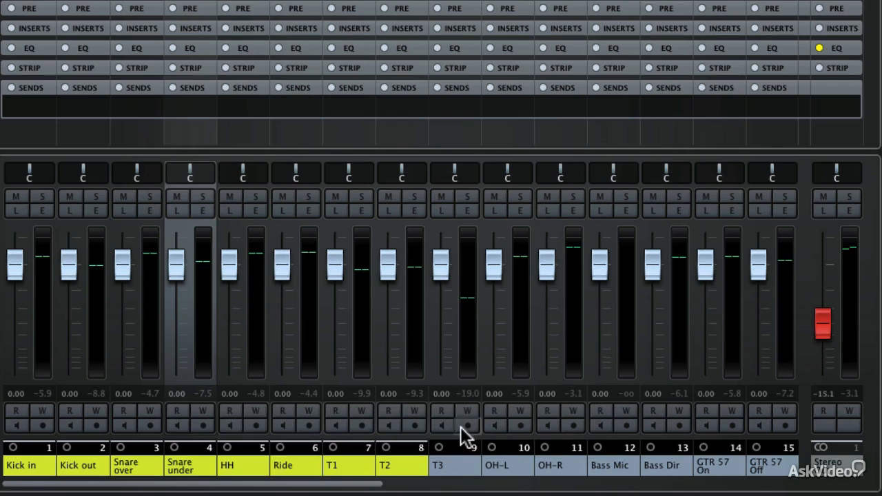
left_click(477, 465)
left_click(523, 425)
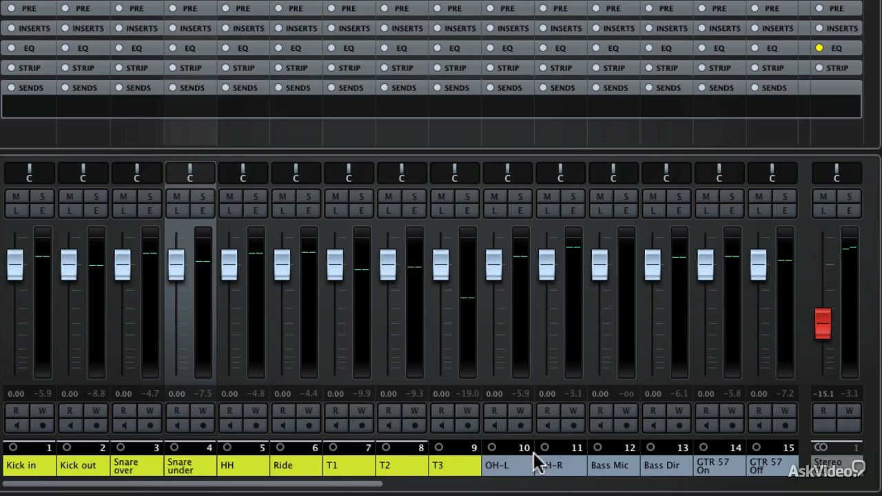
left_click(532, 468)
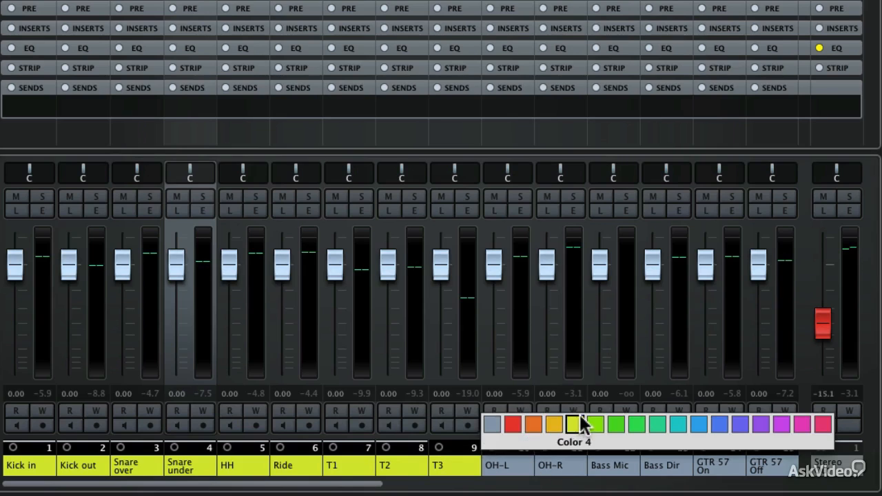
left_click(577, 423)
left_click(585, 468)
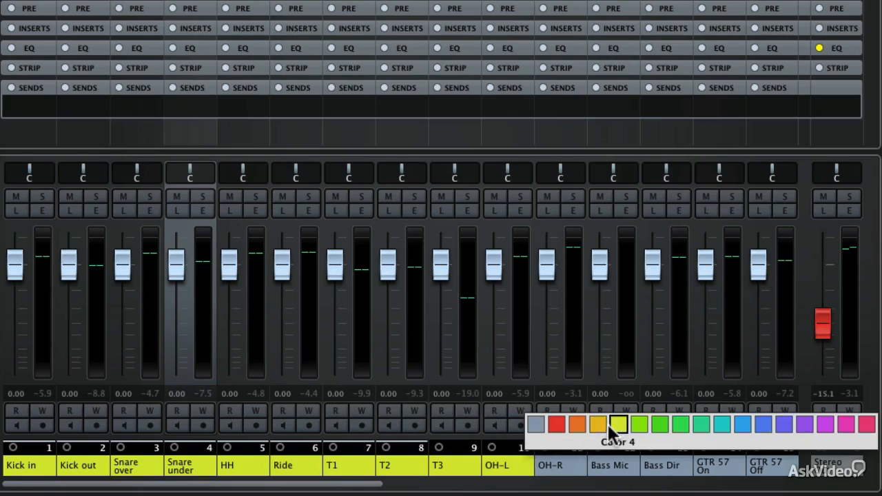
left_click(615, 421)
key("F3")
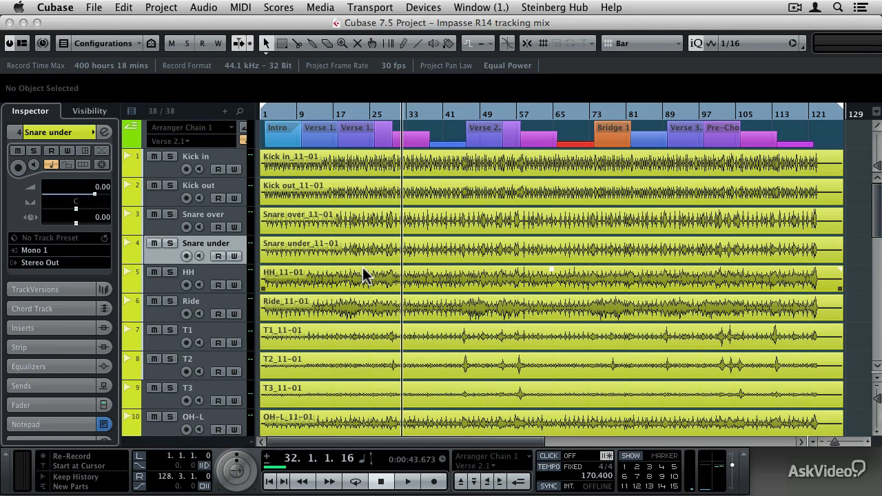
Color the Bass Mic and Bass Dir channels red (Color 1) in the MixConsole.
key("F3")
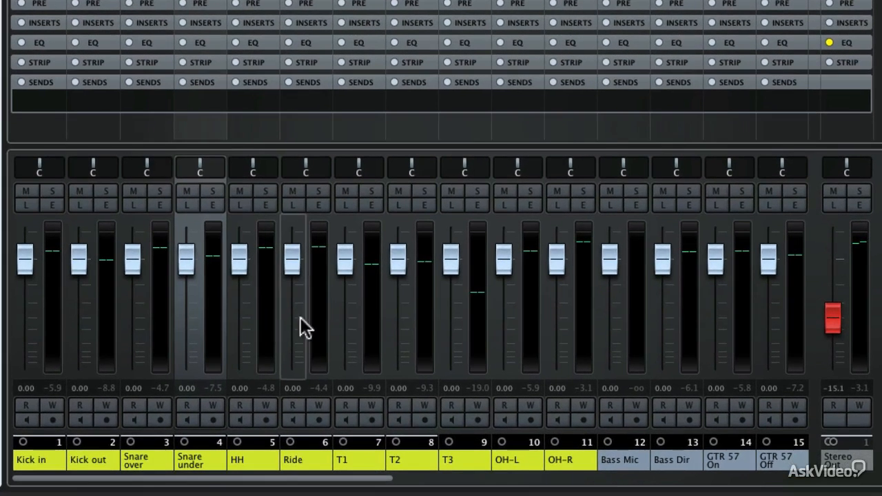
left_click(371, 478)
left_click_drag(386, 486, 644, 484)
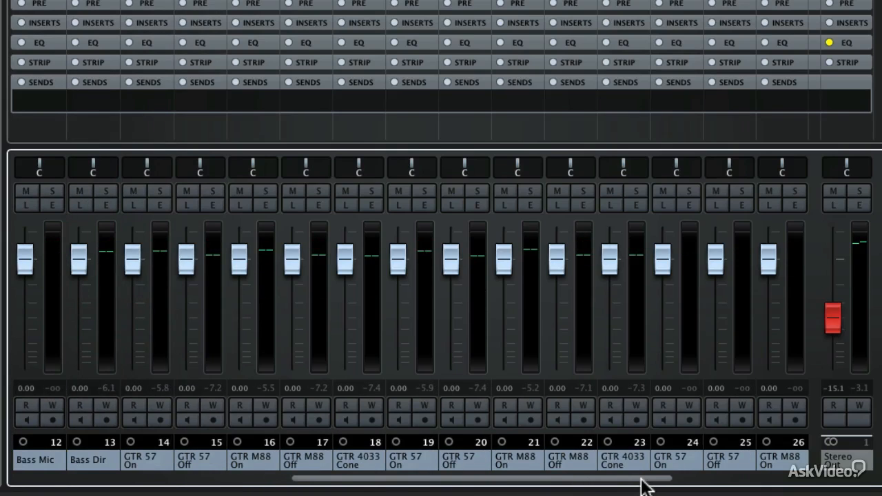
left_click(66, 460)
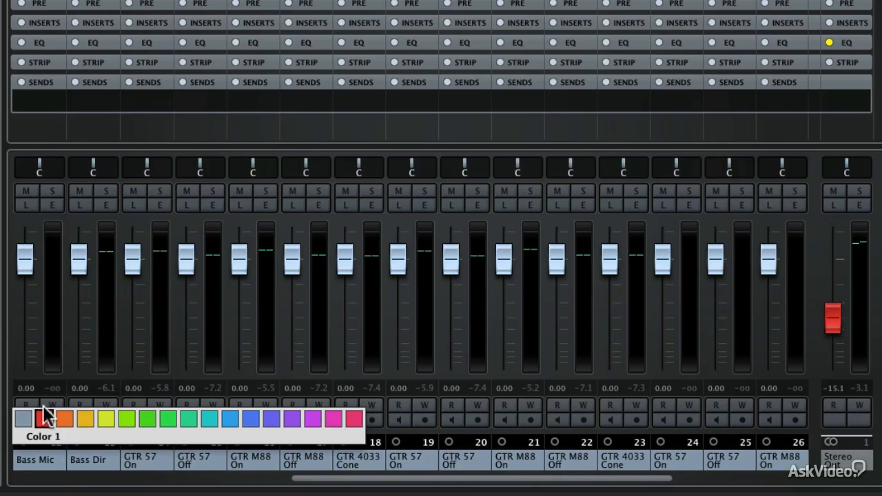
left_click(41, 417)
left_click(119, 460)
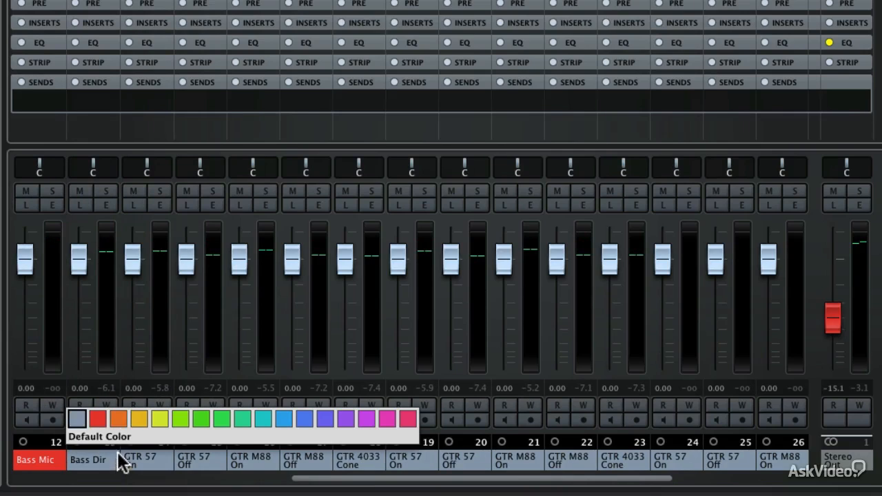
left_click(97, 419)
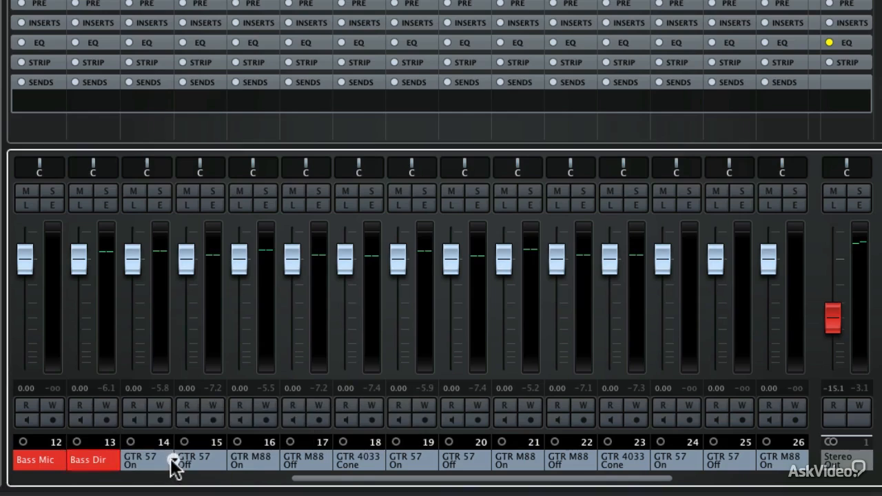
Color the GTR 57 On and GTR 57 Off channels 14 and 15 purple (Color 13).
left_click(173, 462)
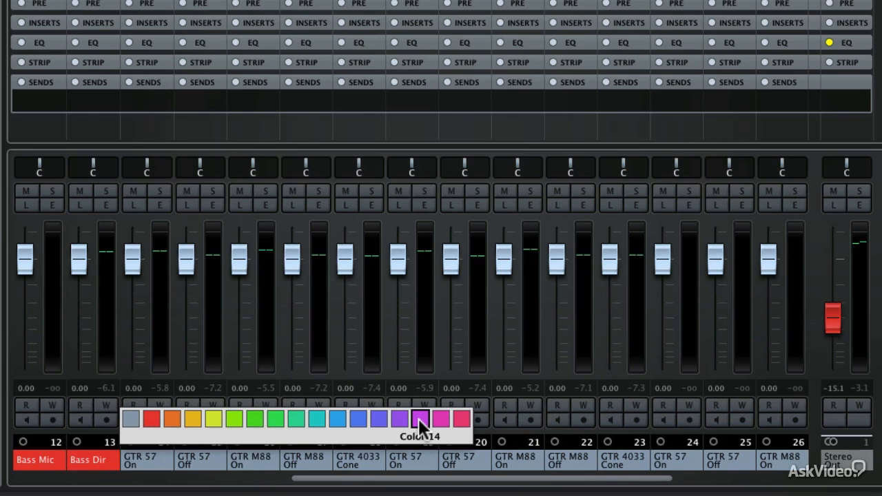
left_click(402, 419)
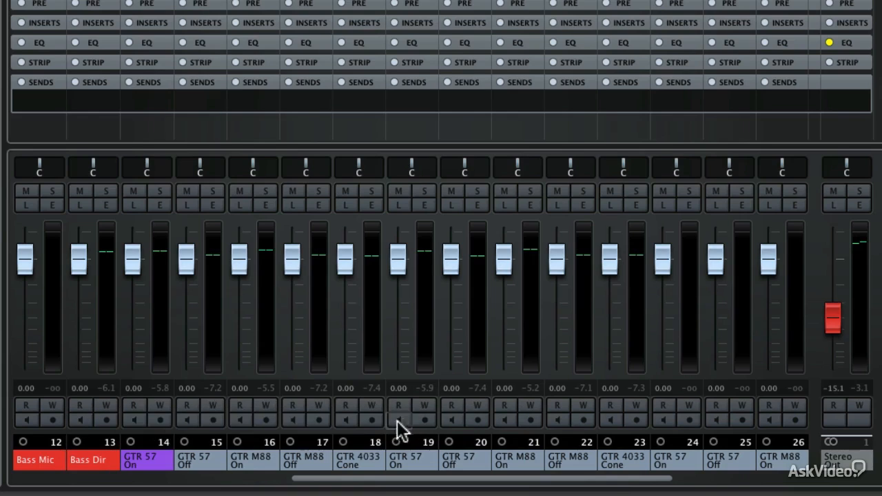
left_click(225, 460)
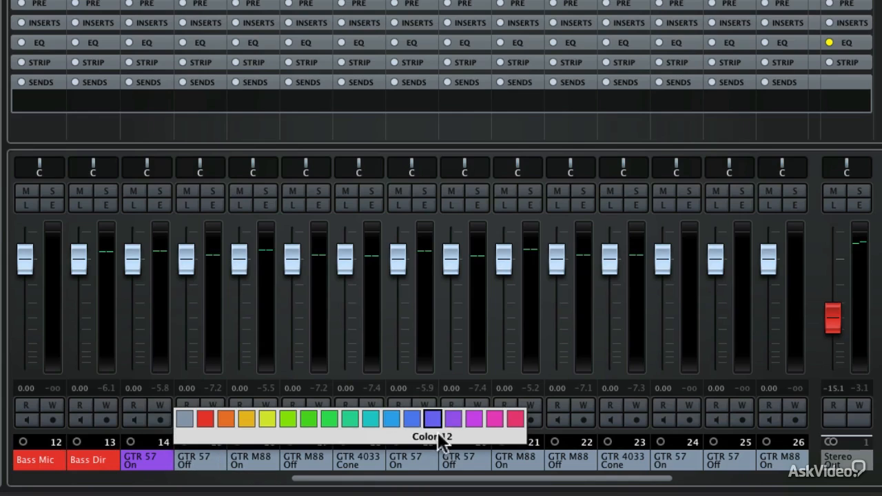
left_click(451, 427)
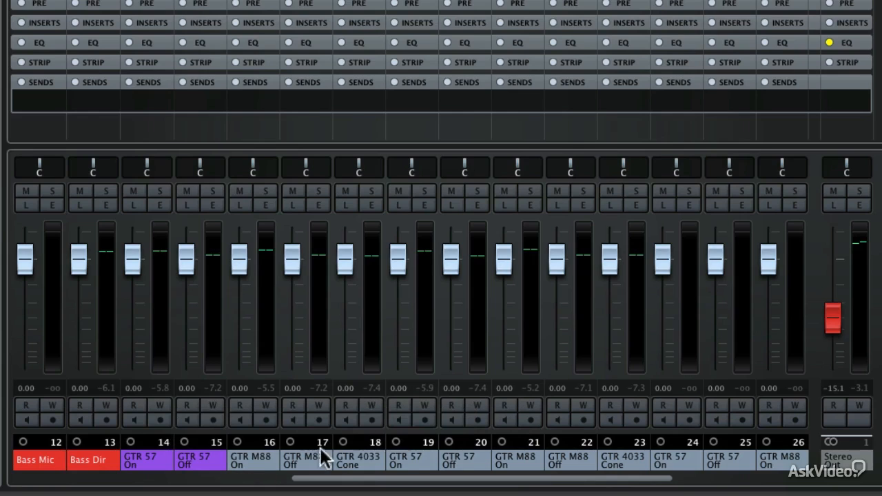
Color the GTR M88 On, GTR M88 Off and GTR 4033 Cone channels 16 to 18 purple (Color 13).
left_click(280, 466)
left_click(499, 416)
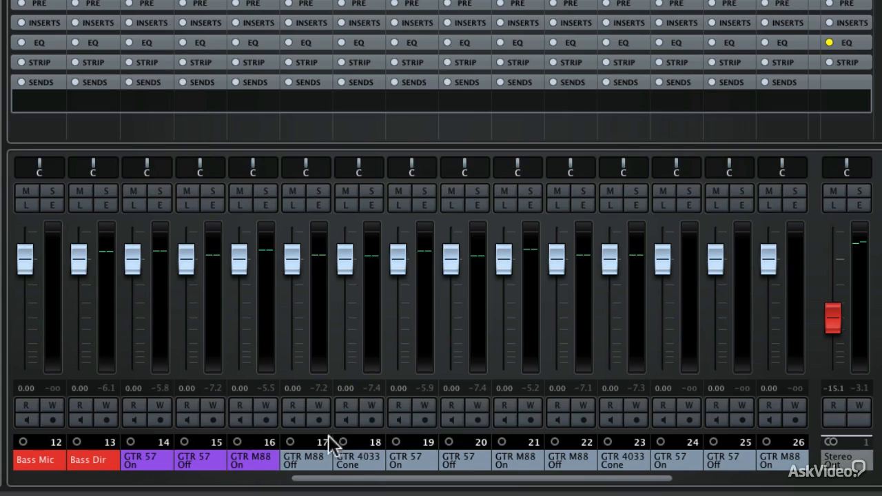
left_click(334, 466)
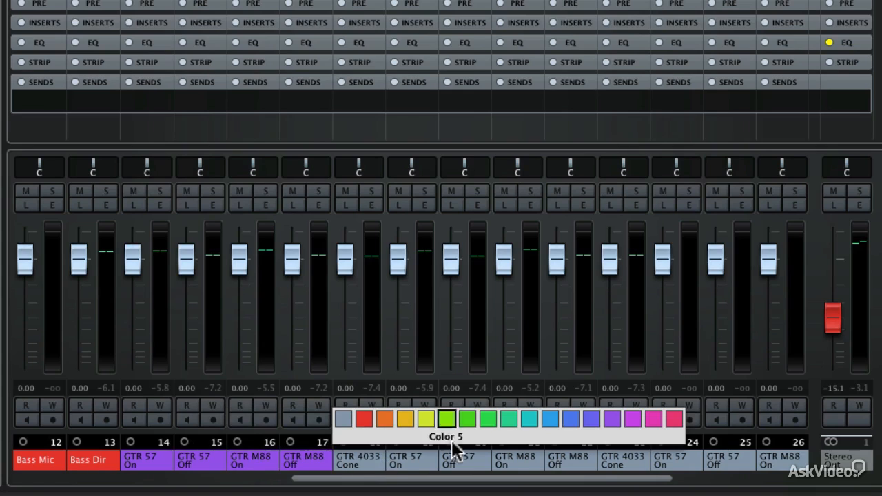
left_click(617, 416)
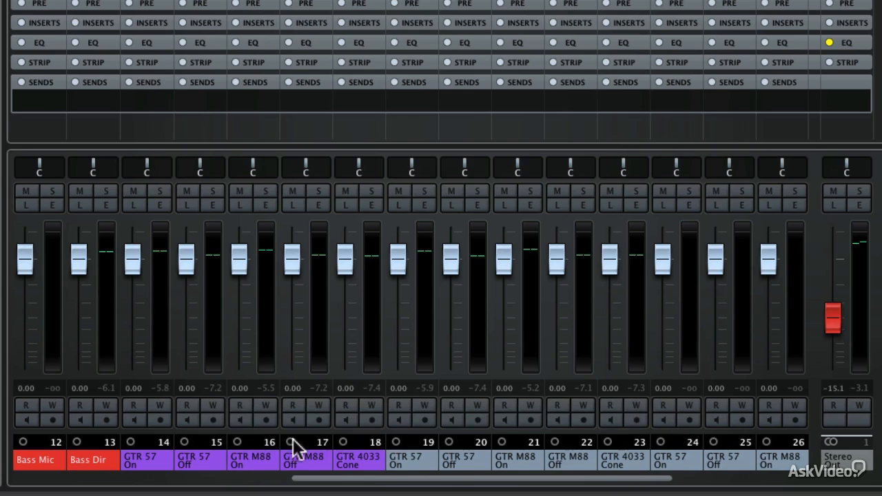
Color the second set of guitar channels, 19 to 23 (GTR 57 On through GTR 4033 Cone), magenta (Color 14).
left_click(438, 460)
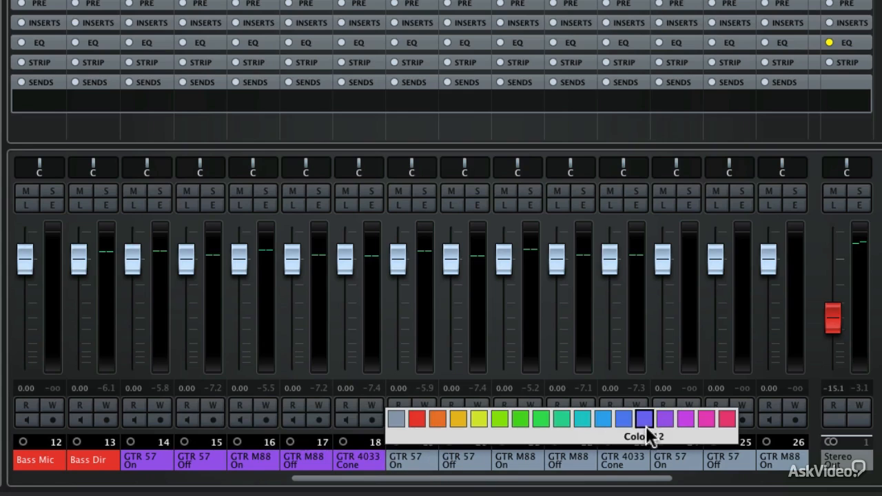
left_click(676, 419)
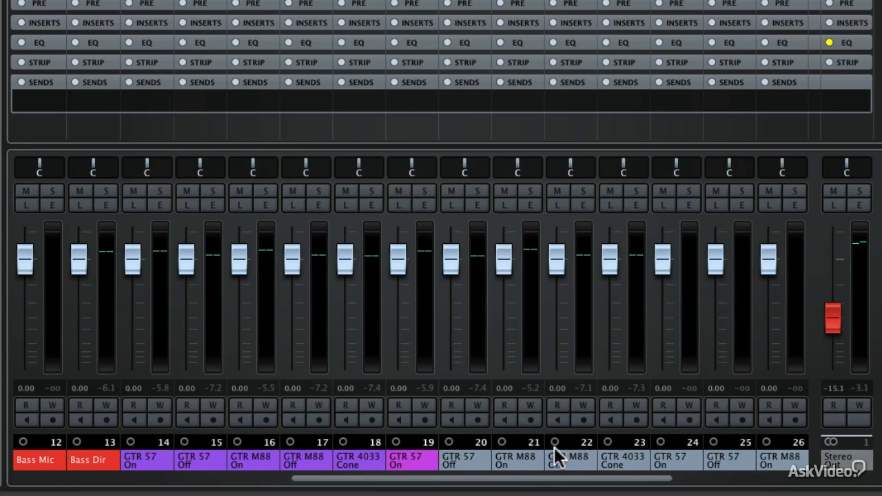
left_click(490, 461)
left_click(739, 417)
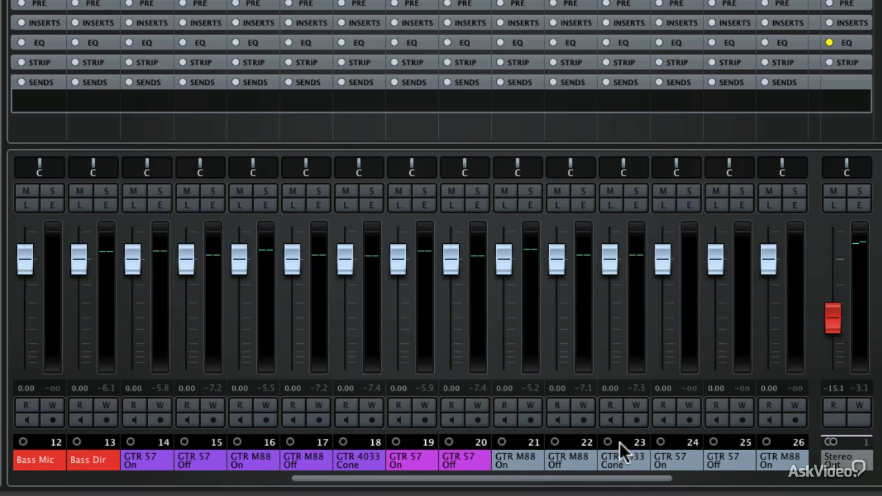
left_click(544, 461)
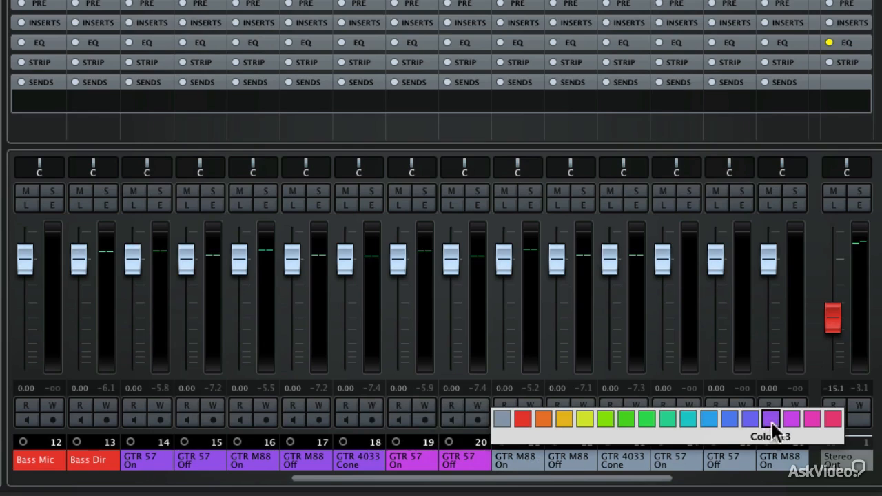
left_click(794, 418)
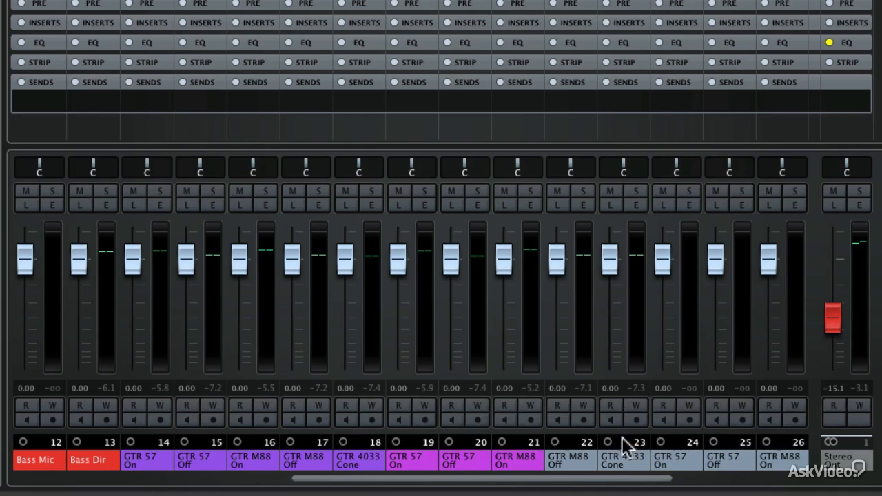
left_click(598, 463)
left_click(834, 418)
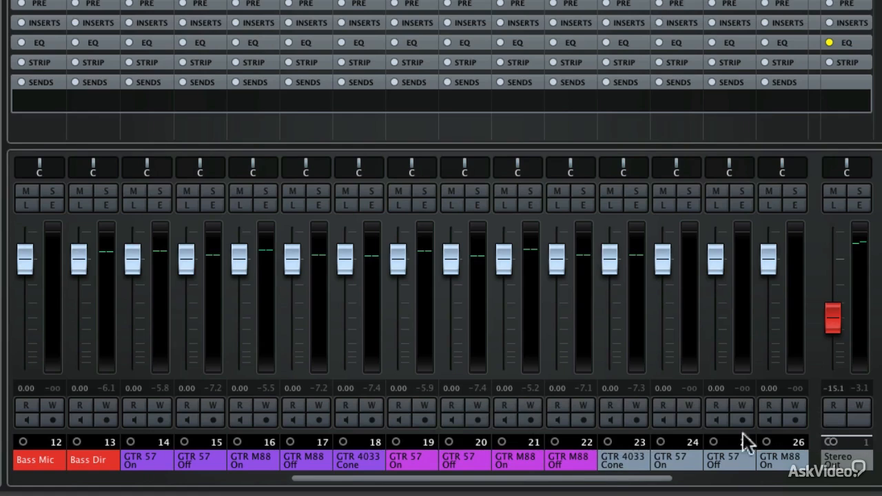
left_click(651, 464)
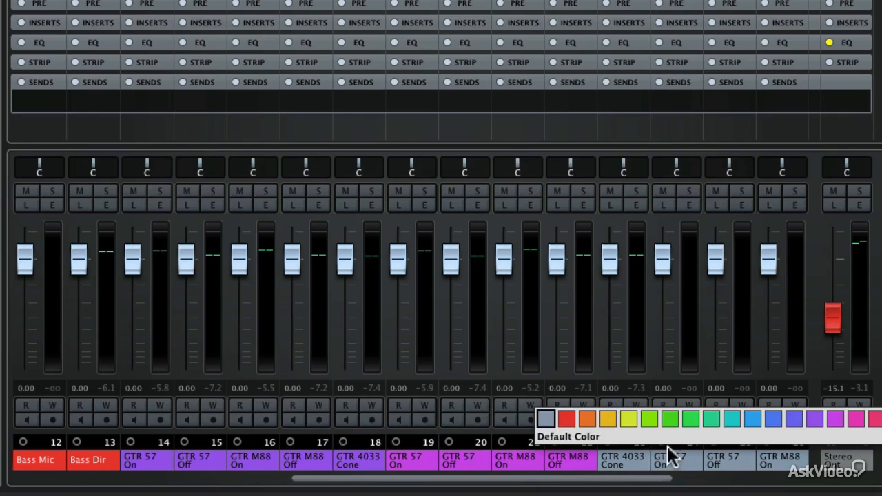
left_click(831, 418)
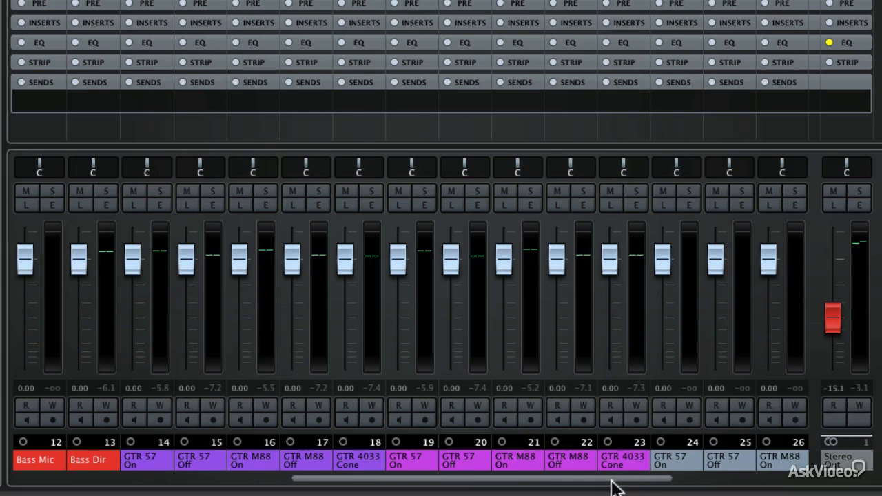
Color the third set of guitar channels, 24 to 28 (GTR 57 On through GTR 4033 Cone), pink (Color 15).
left_click_drag(610, 480, 761, 480)
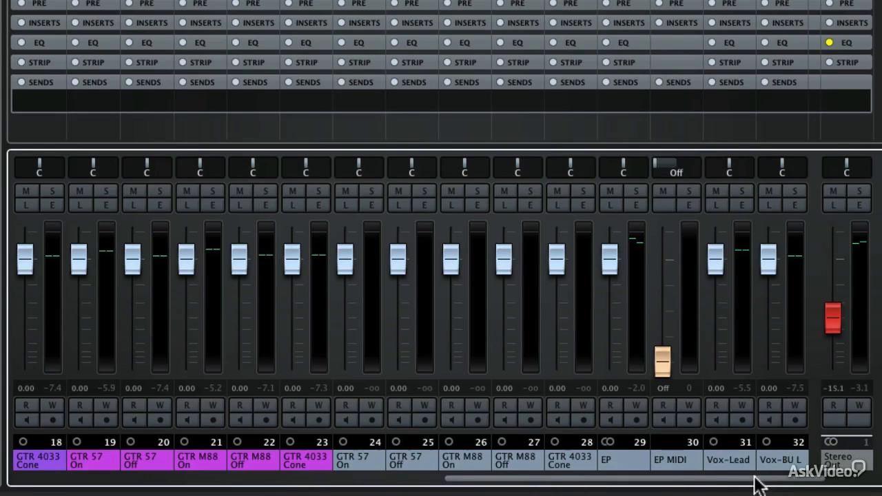
left_click(383, 459)
left_click(653, 422)
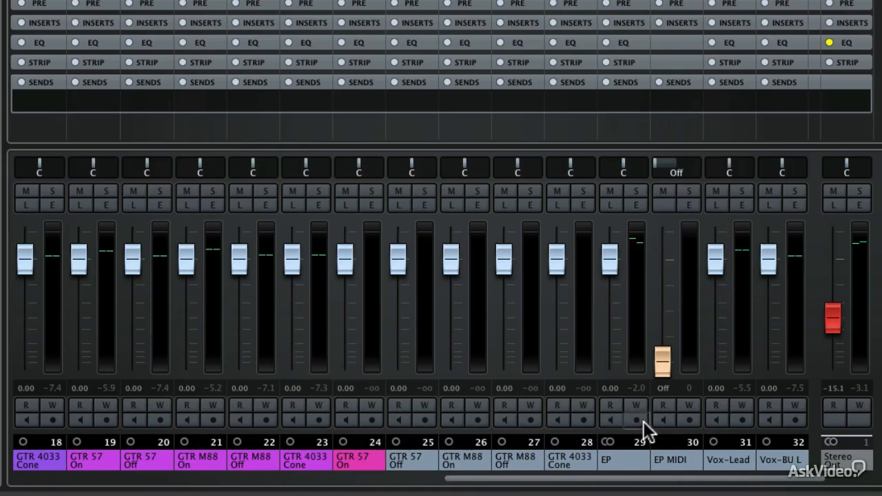
left_click(438, 468)
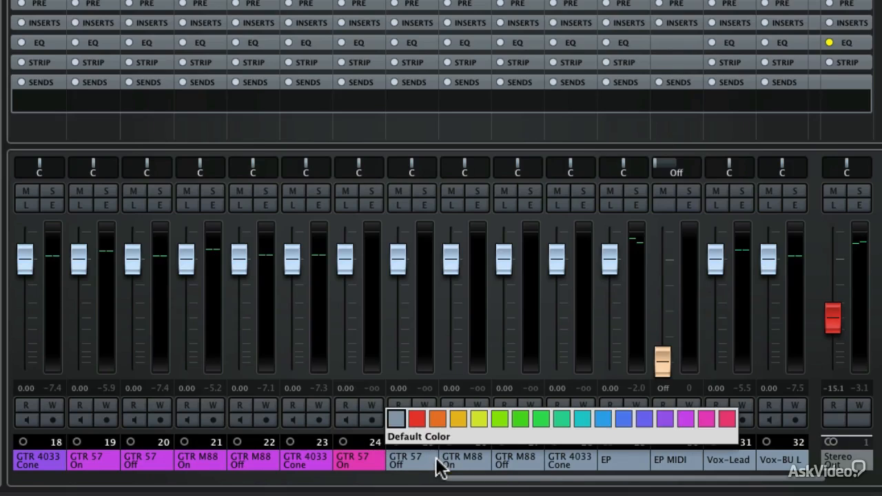
left_click(710, 416)
left_click(758, 418)
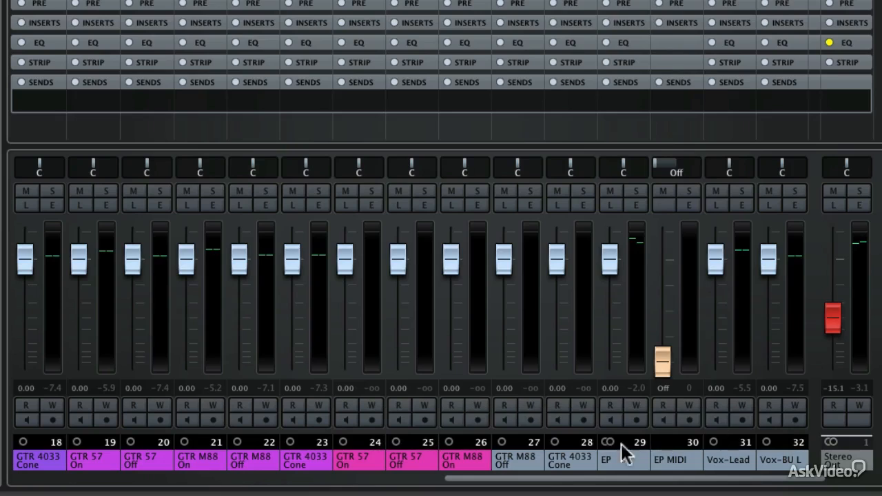
left_click(541, 460)
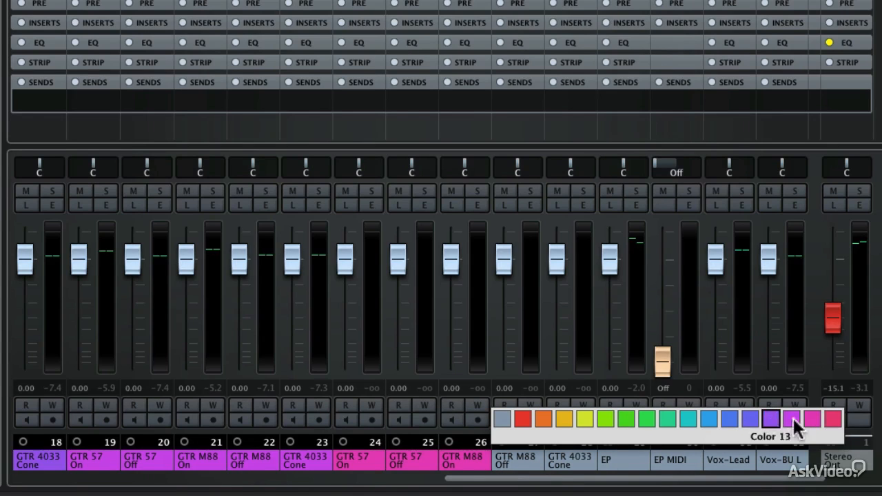
left_click(812, 418)
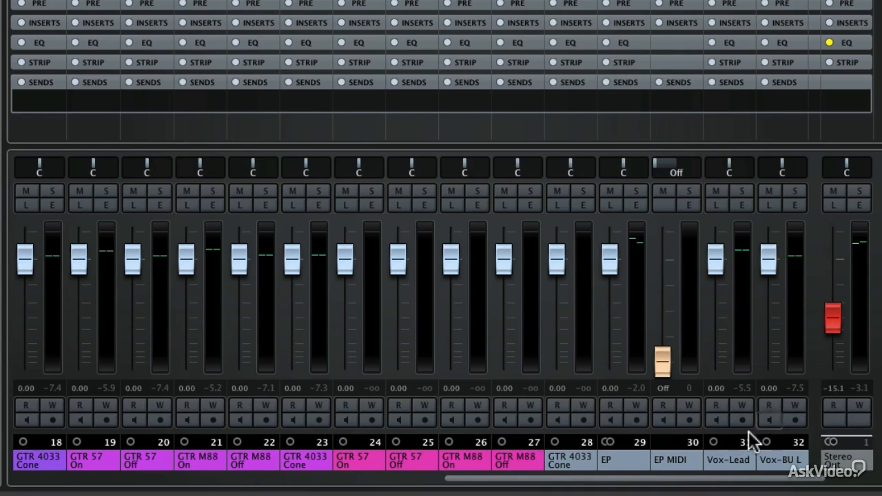
left_click(592, 463)
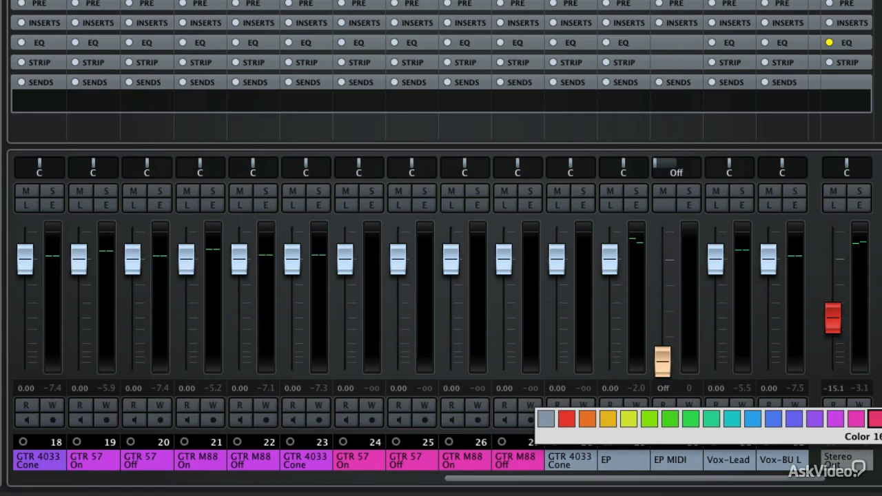
left_click(856, 419)
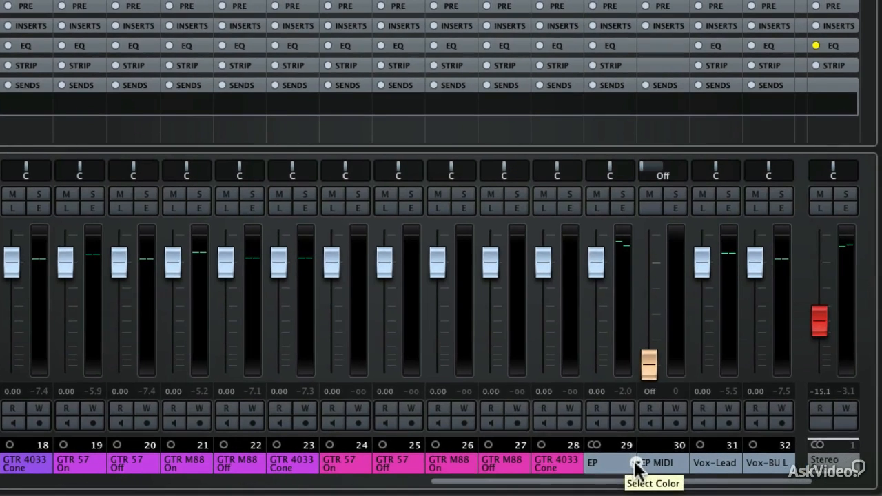
Color the EP channel green (Color 6) and the EP MIDI channel the neighbouring green (Color 7).
left_click(637, 467)
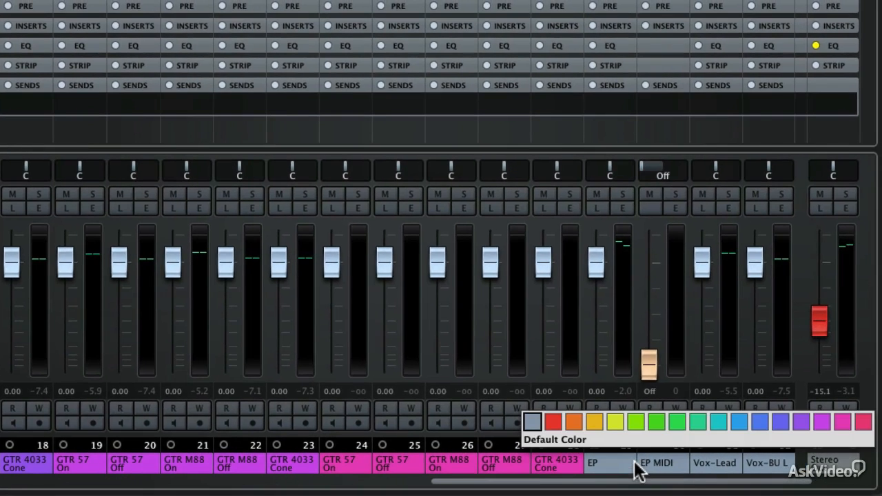
left_click(655, 422)
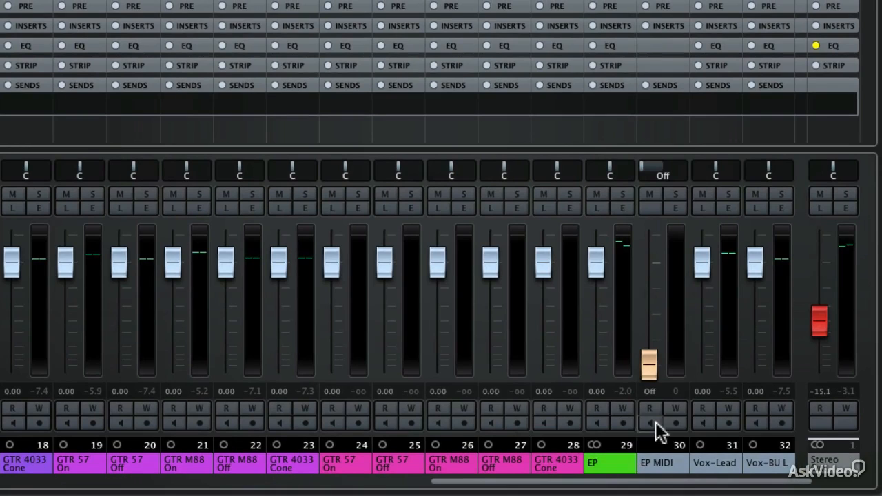
left_click(688, 467)
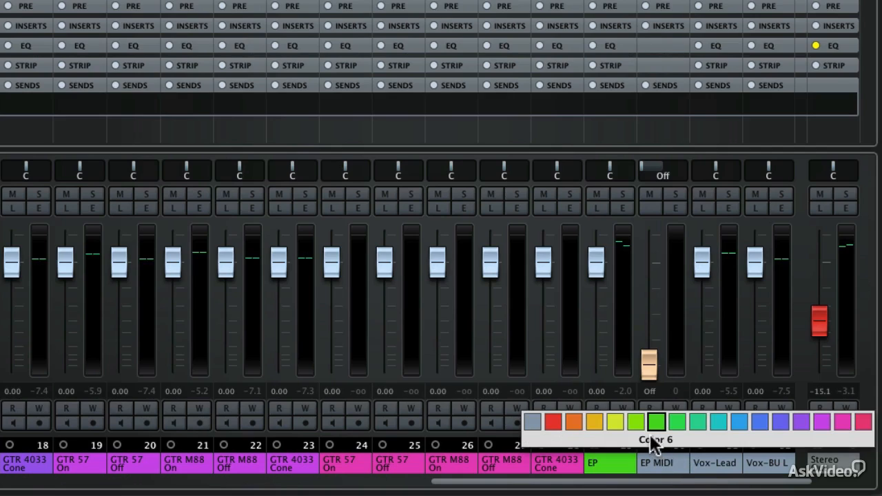
left_click(669, 423)
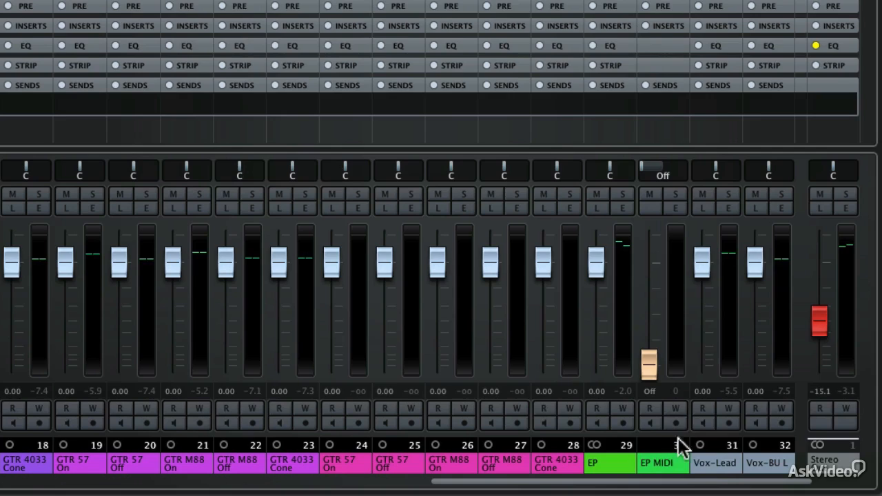
Color the Vox-Lead channel turquoise (Color 9) and the Vox-BU L and Vox-BU R channels blue (Color 10).
left_click(740, 462)
left_click(741, 462)
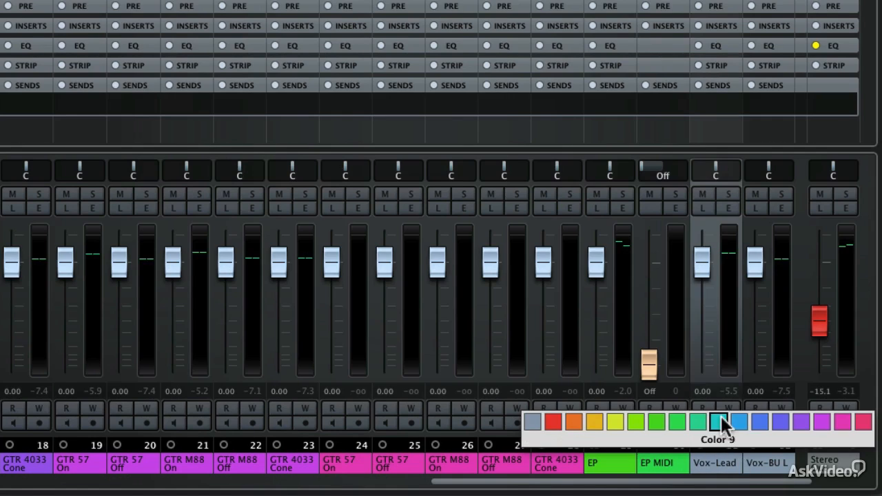
left_click(720, 421)
scroll(729, 480, "right", 2)
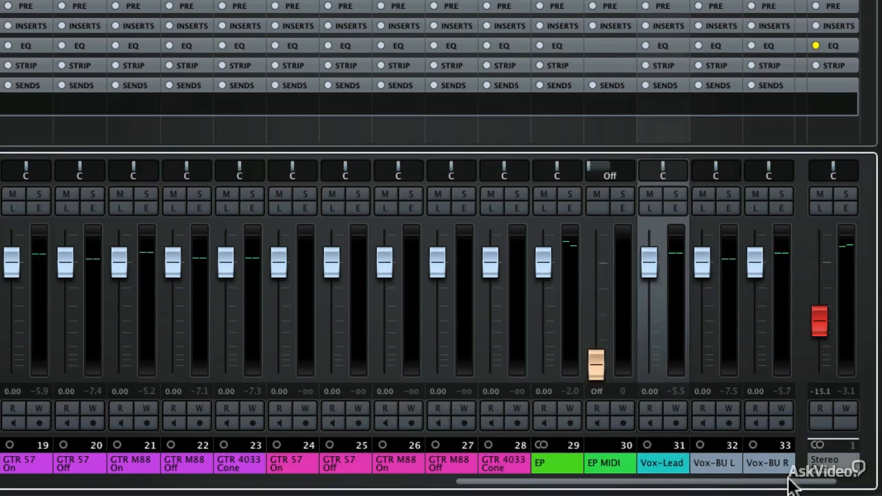
left_click(691, 471)
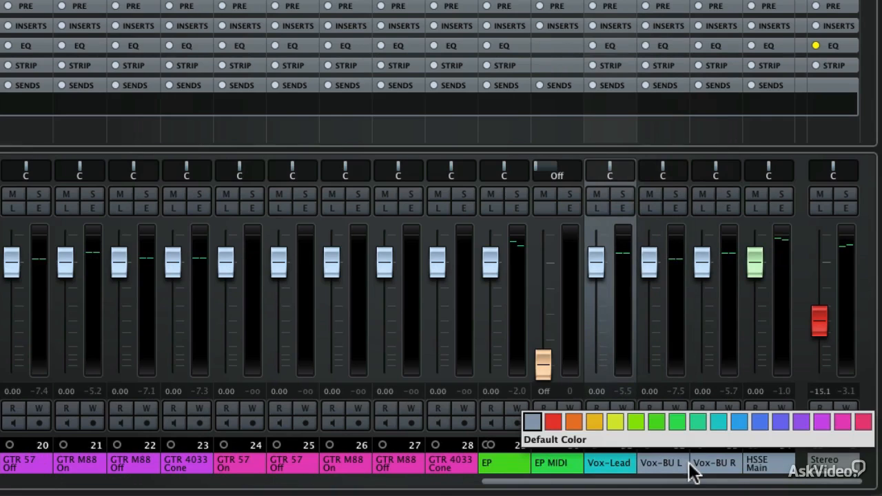
left_click(735, 421)
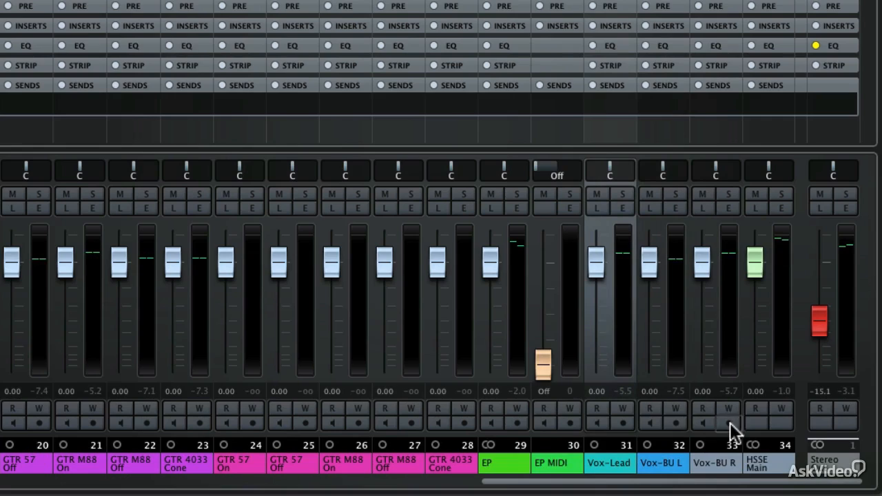
left_click(740, 470)
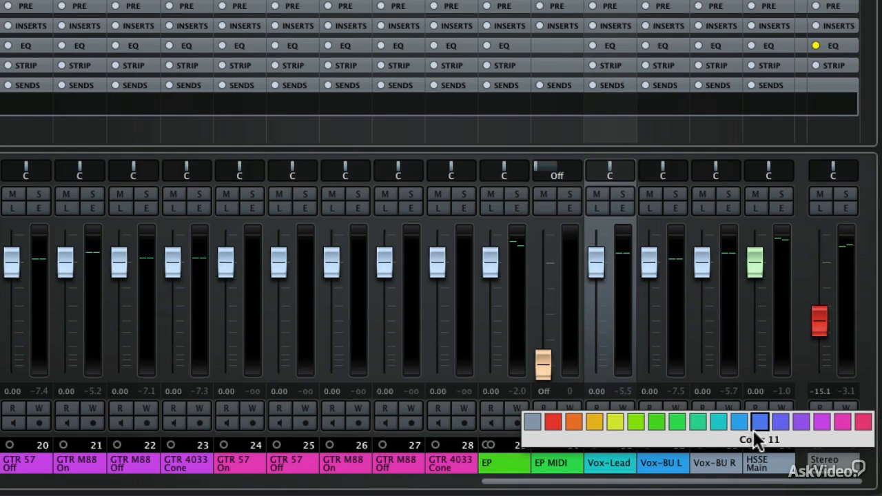
left_click(758, 425)
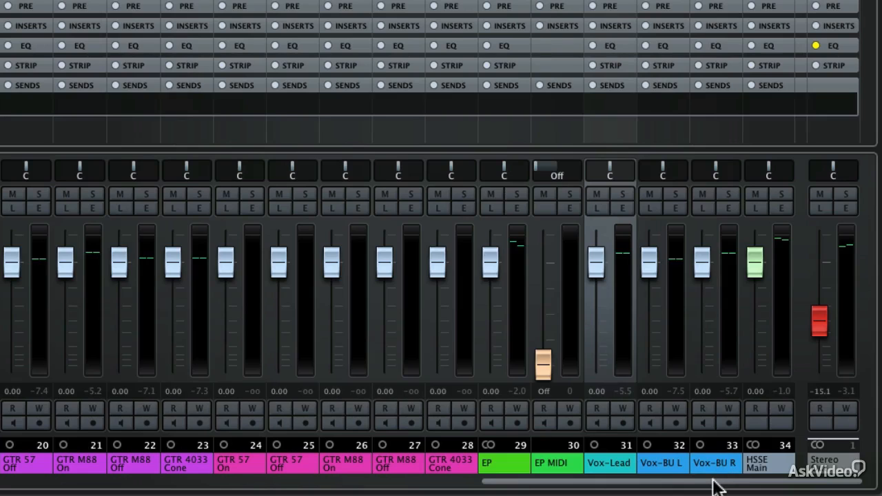
Return to the Project window and check the colors of the vocal, EP and guitar tracks.
left_click_drag(712, 487, 656, 487)
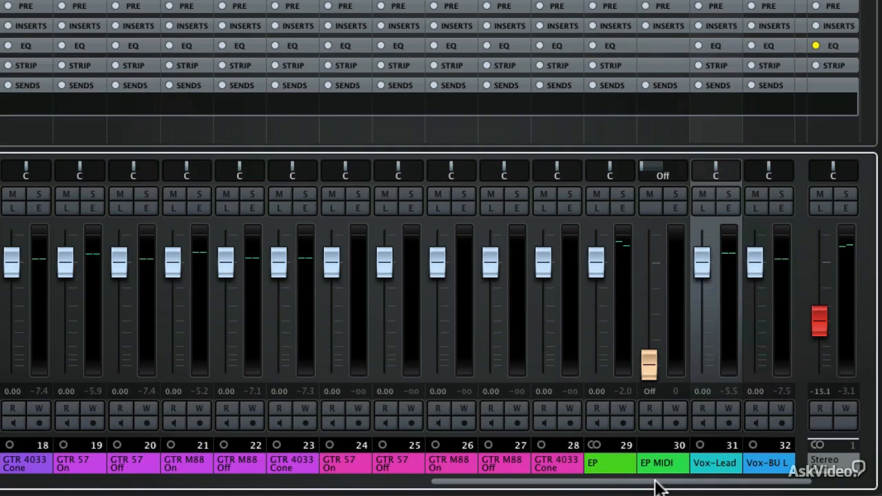
key("F3")
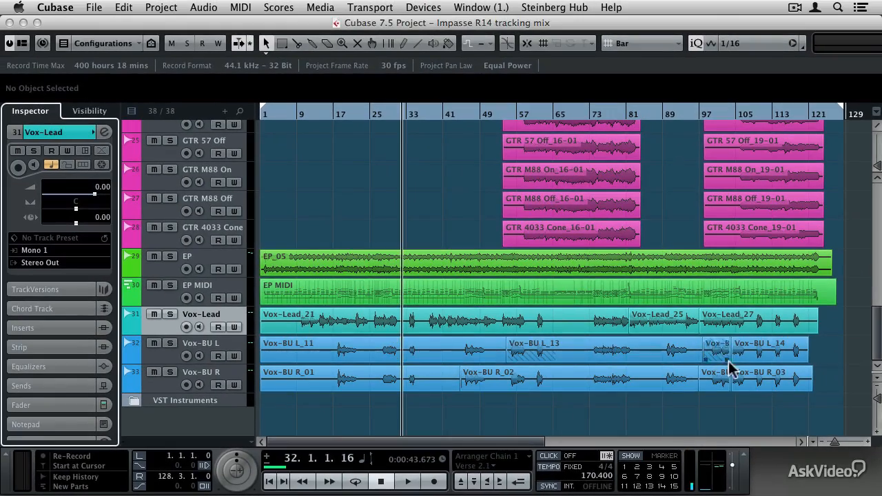
left_click_drag(876, 348, 869, 310)
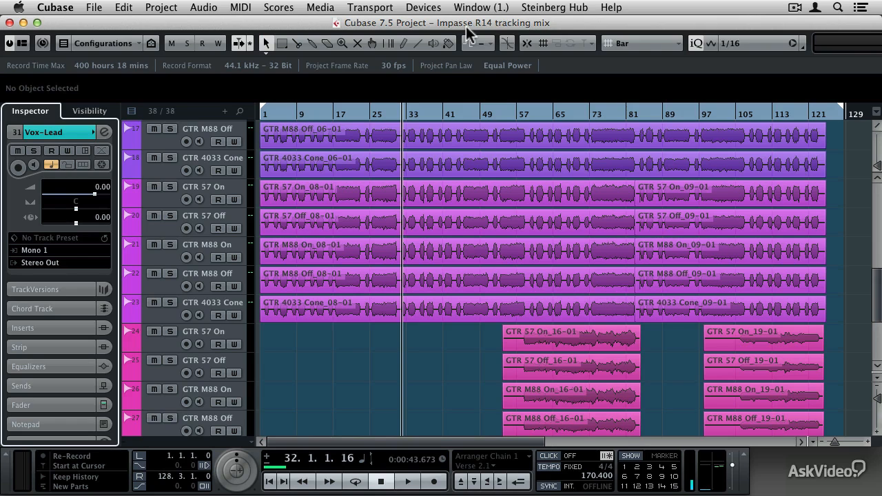
Save the color-coded project under the new name Impasse R15 in the Impasse folder.
left_click(95, 8)
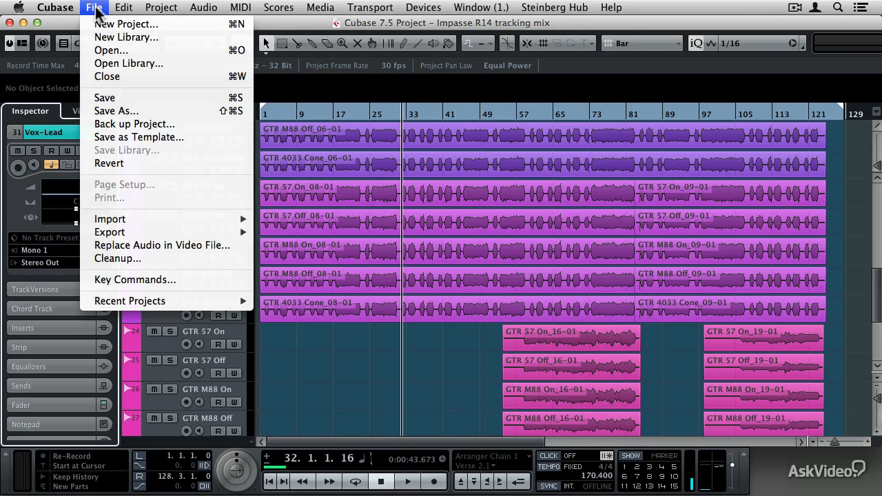
left_click(103, 112)
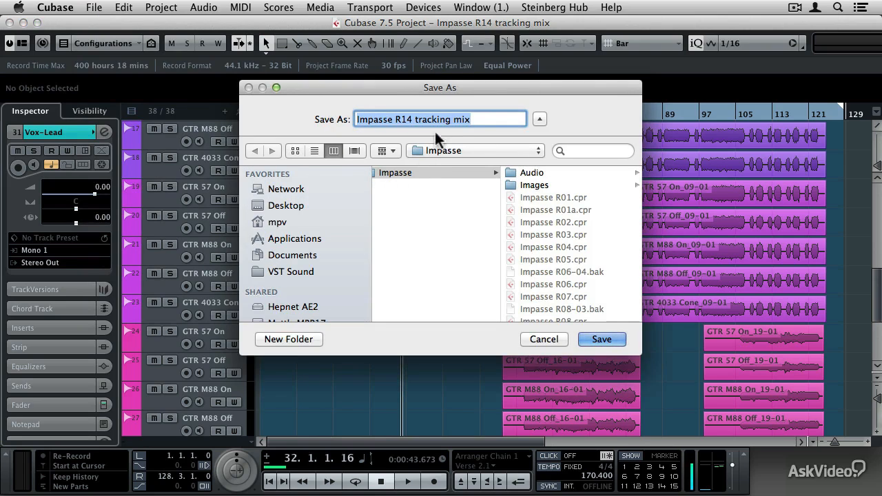
left_click(413, 122)
left_click_drag(408, 121, 513, 121)
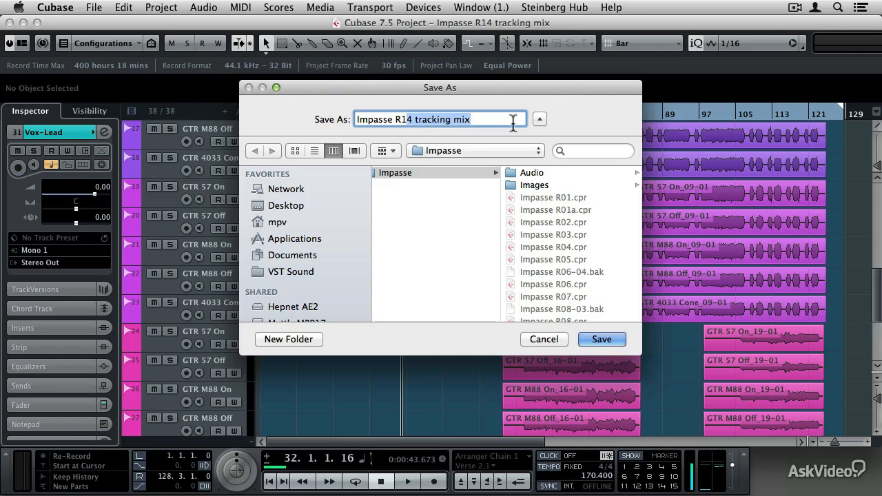
type("5")
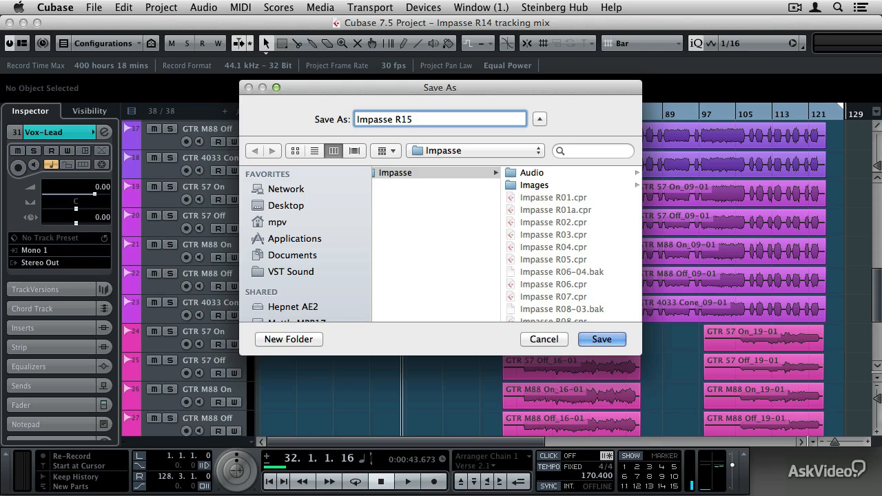
left_click(595, 342)
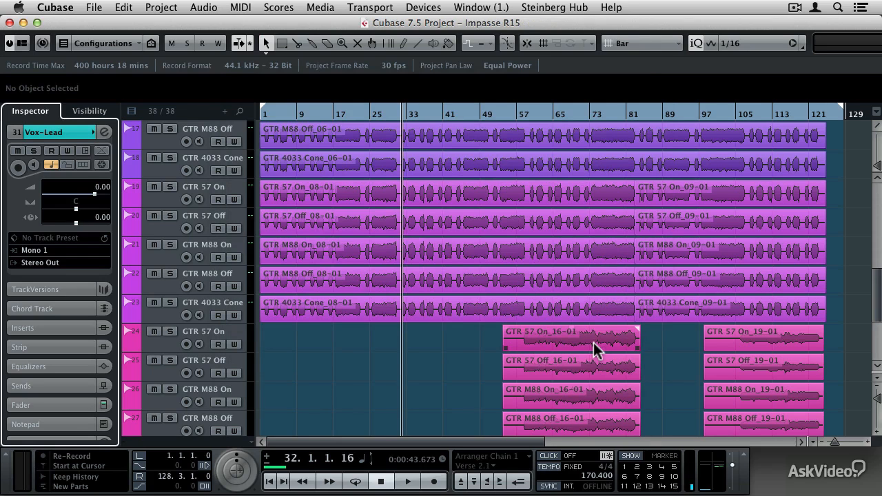